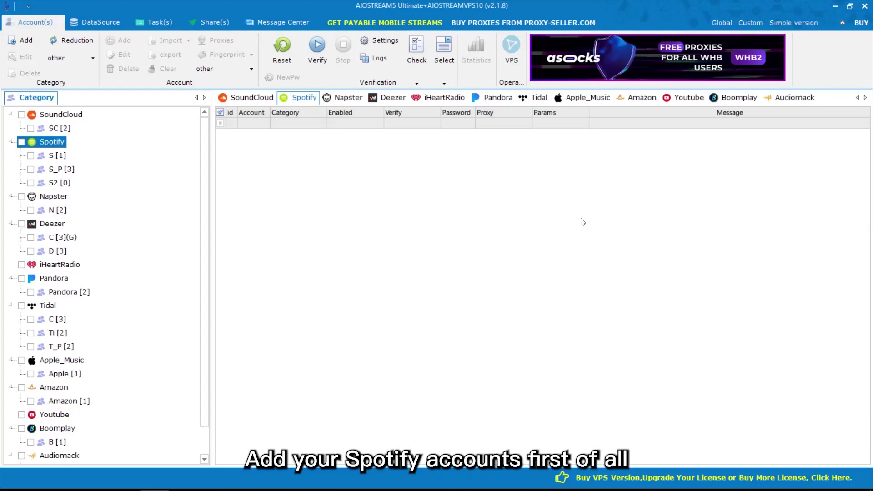
- Import the acc text file of three Spotify accounts with proxies into the S2 category
click(35, 186)
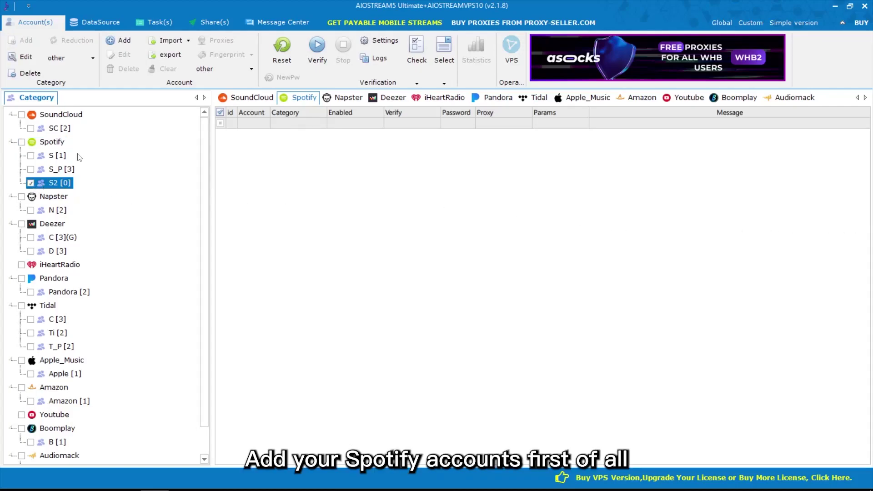
click(170, 43)
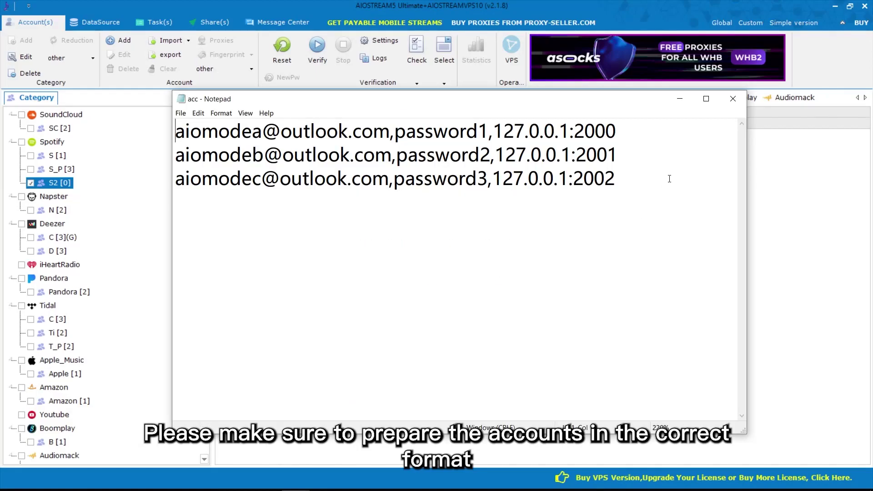
click(732, 98)
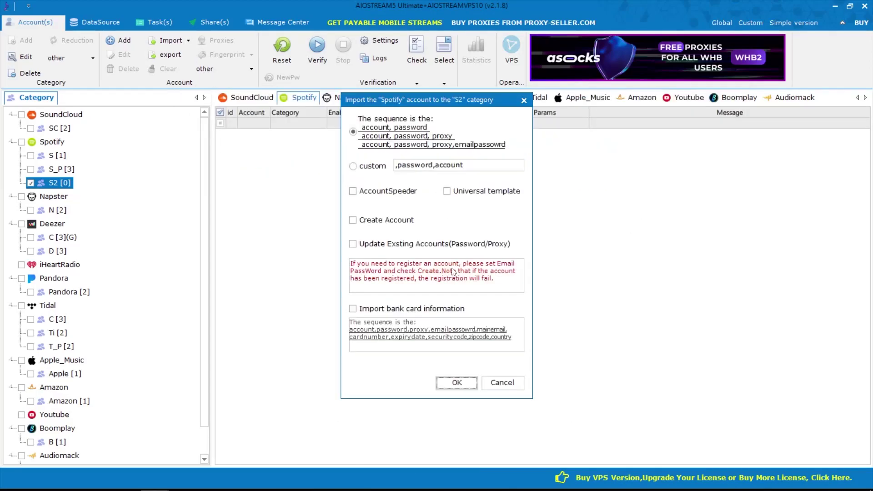
click(450, 381)
scroll(491, 276, down, 2)
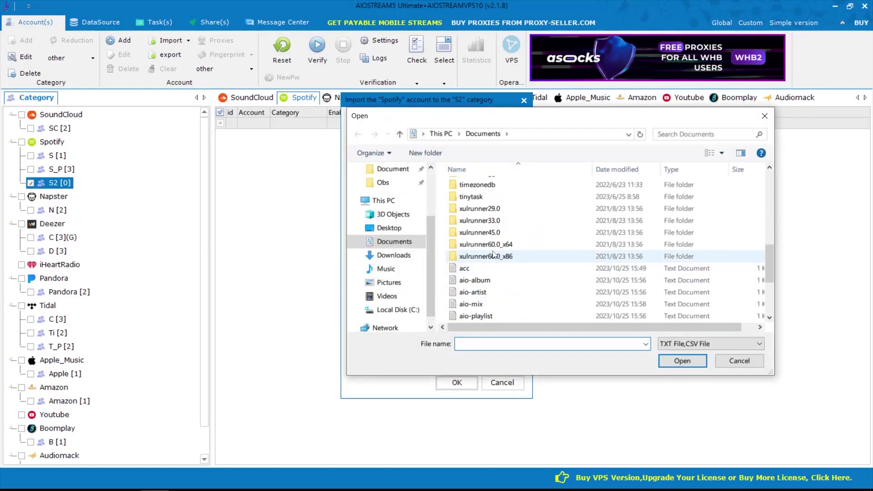
double_click(471, 259)
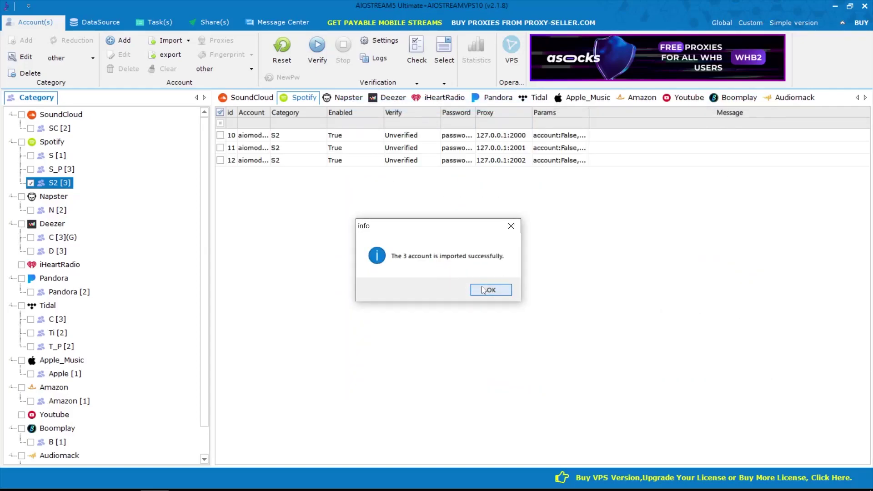
- Dismiss the import message and check all three account rows
click(489, 290)
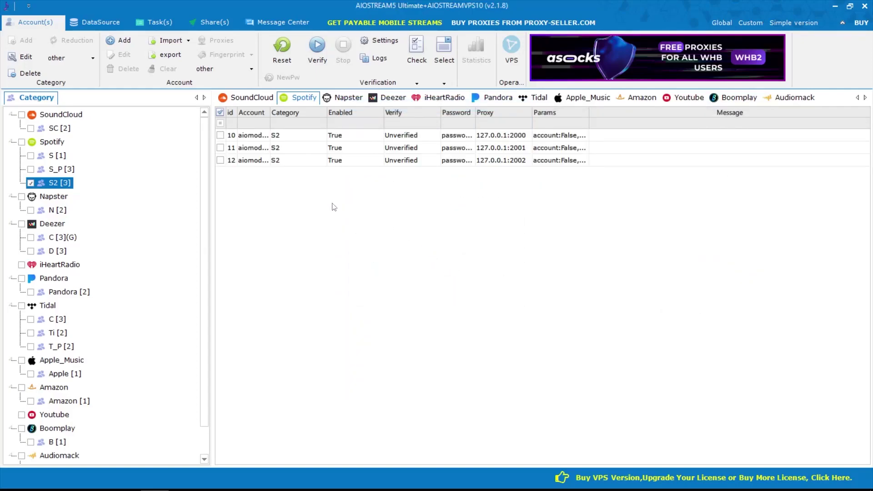
click(415, 58)
click(417, 96)
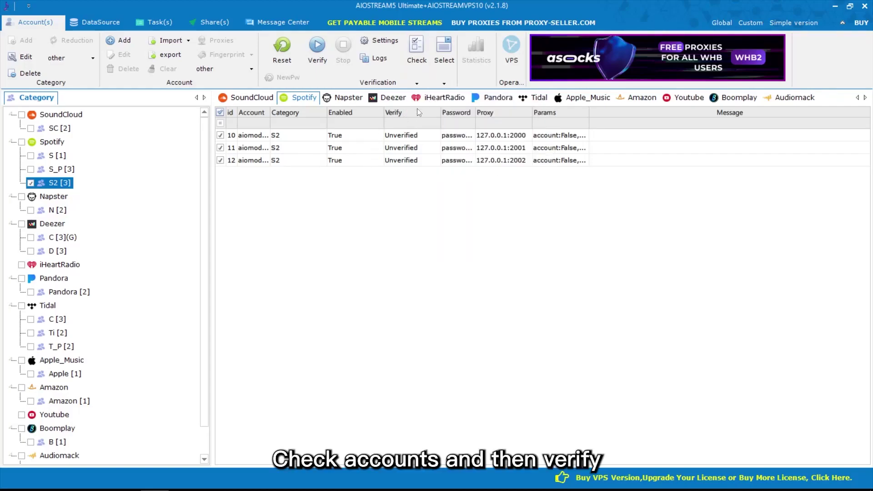
- Review the maximum verification threads and verify the checked accounts to Verification success
click(381, 41)
double_click(443, 196)
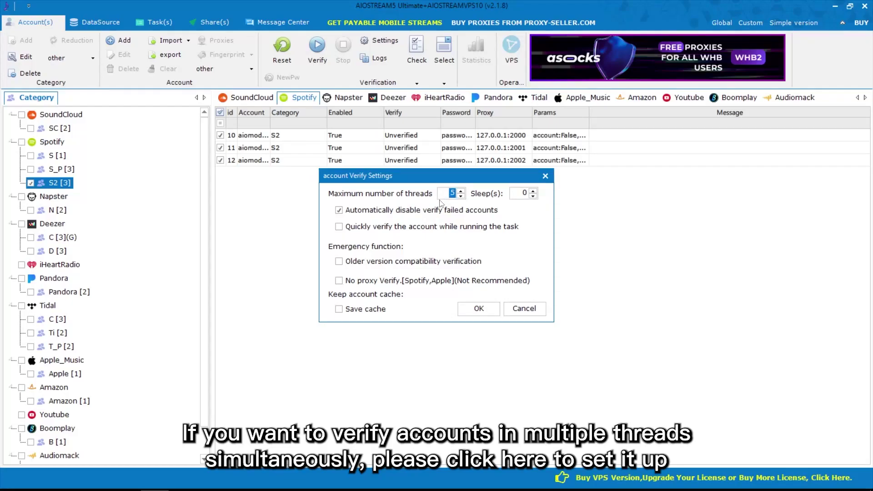
click(483, 308)
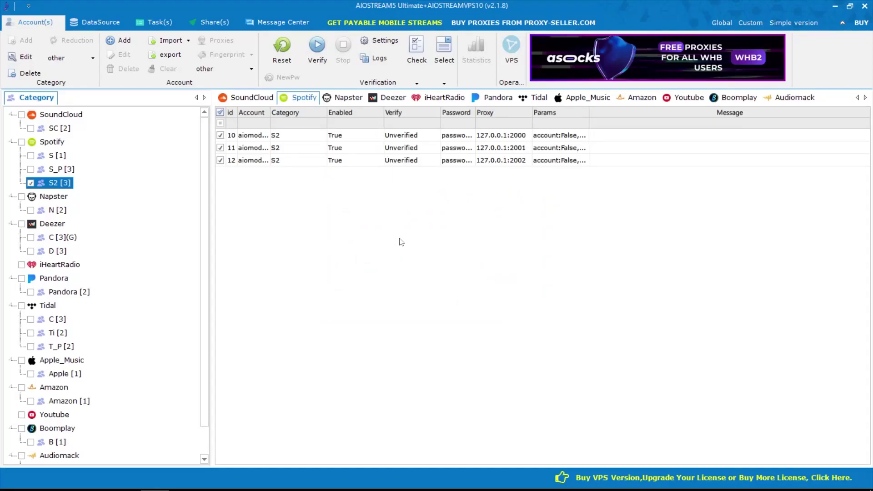
click(317, 62)
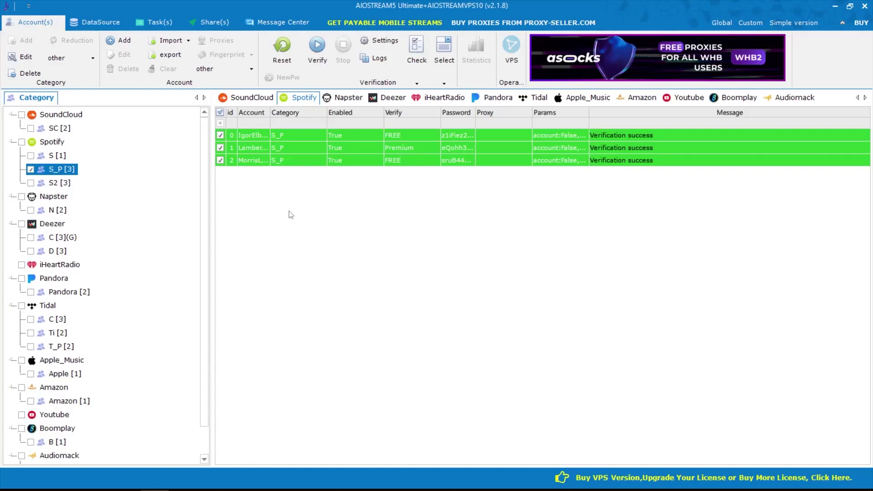
- Create a new Spotify data source 'a' of type Account Source
click(103, 27)
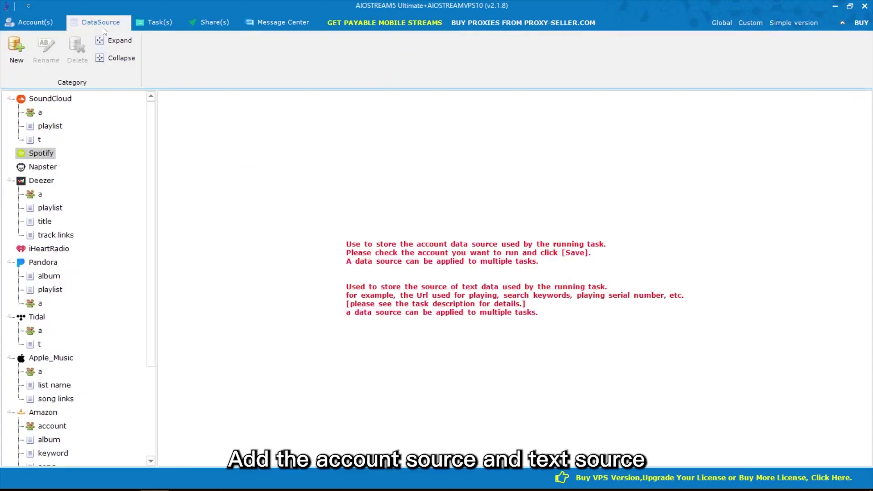
click(53, 151)
click(16, 48)
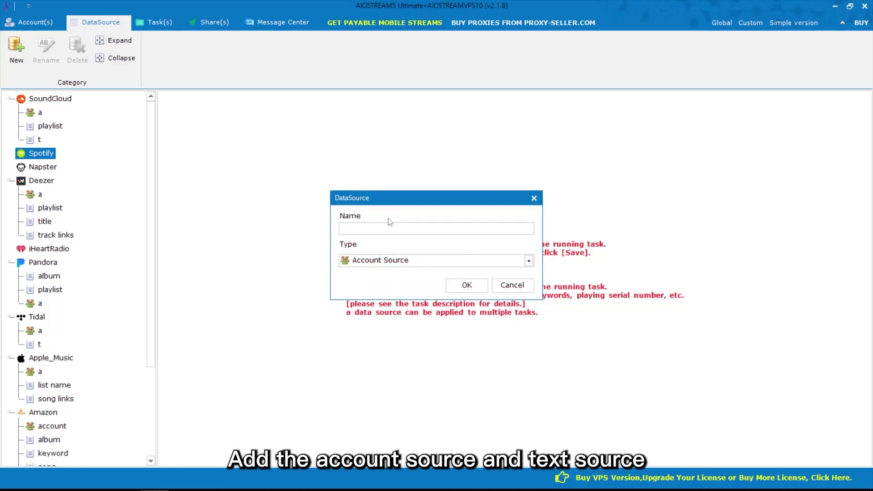
text(a)
click(402, 258)
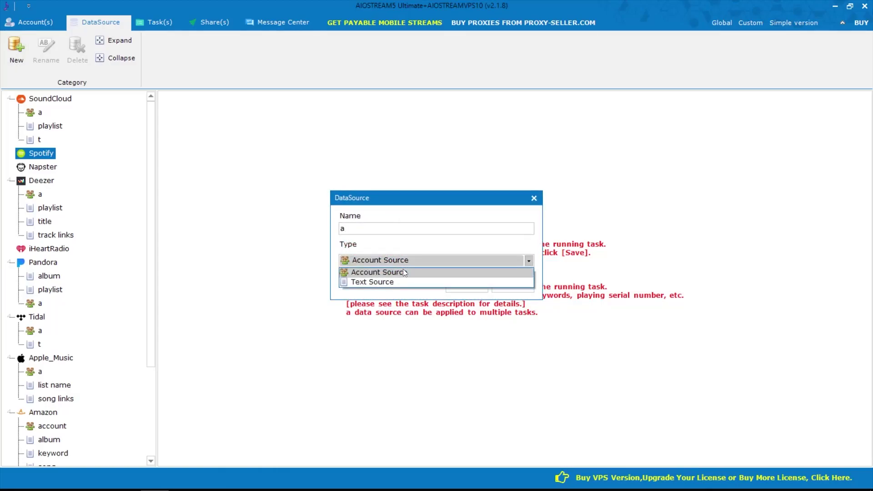
click(405, 271)
click(478, 287)
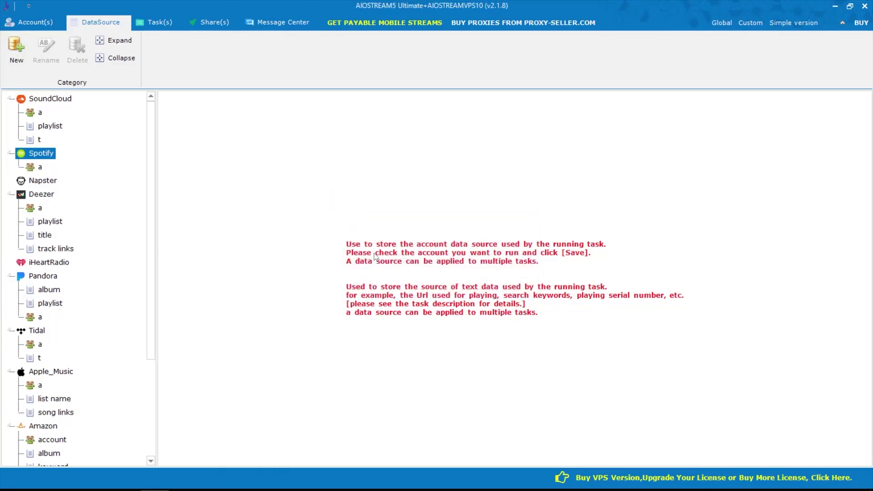
- Create a second Spotify data source 'URLs' of type Text Source
click(17, 48)
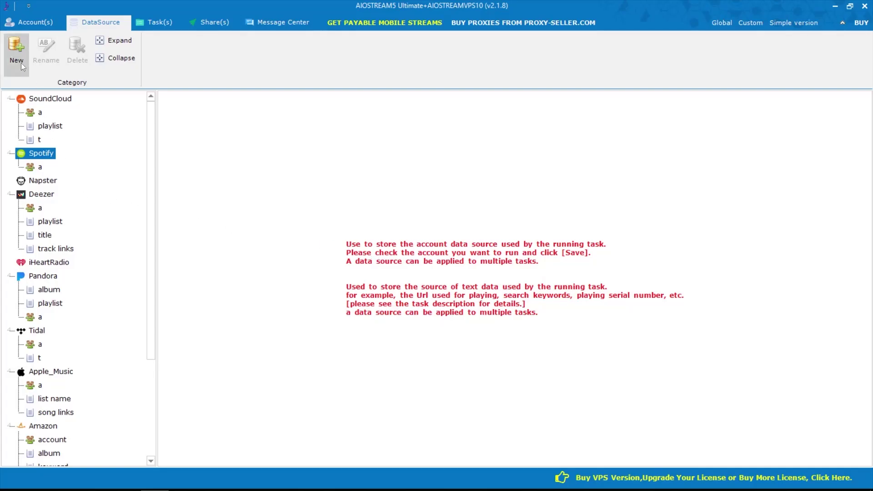
click(360, 262)
click(372, 276)
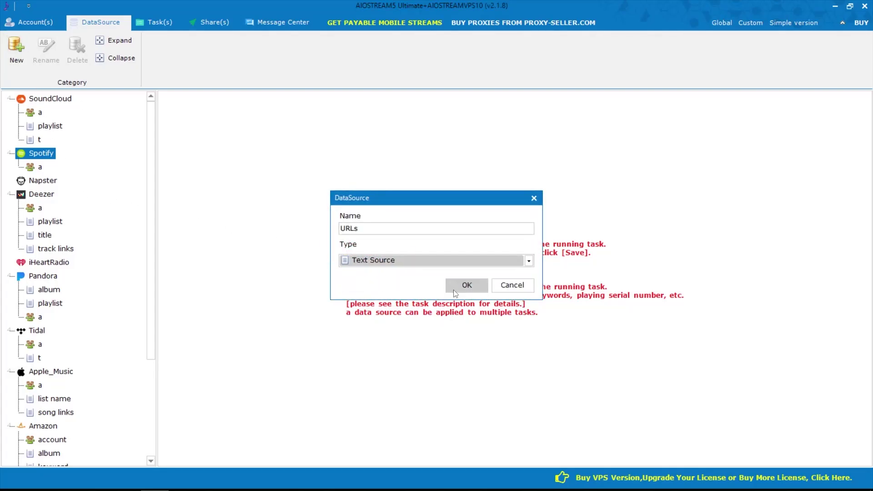
click(467, 285)
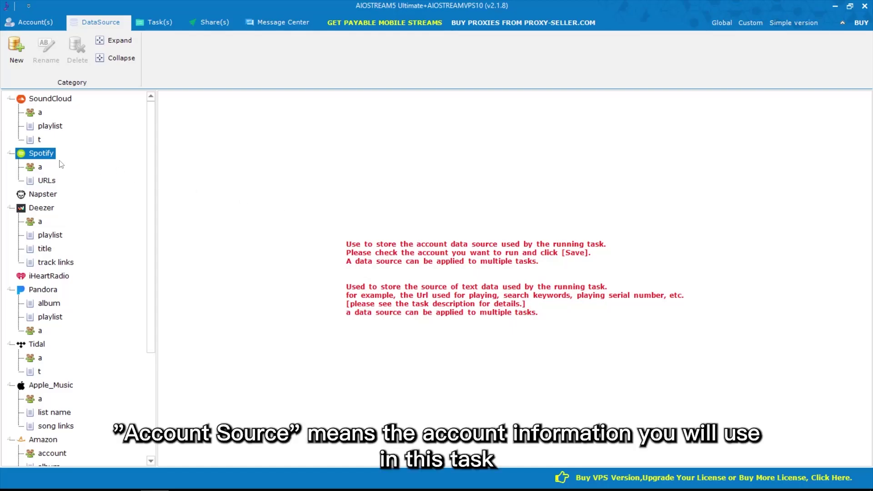
- Include the S_P accounts in source a and save the selection
click(41, 168)
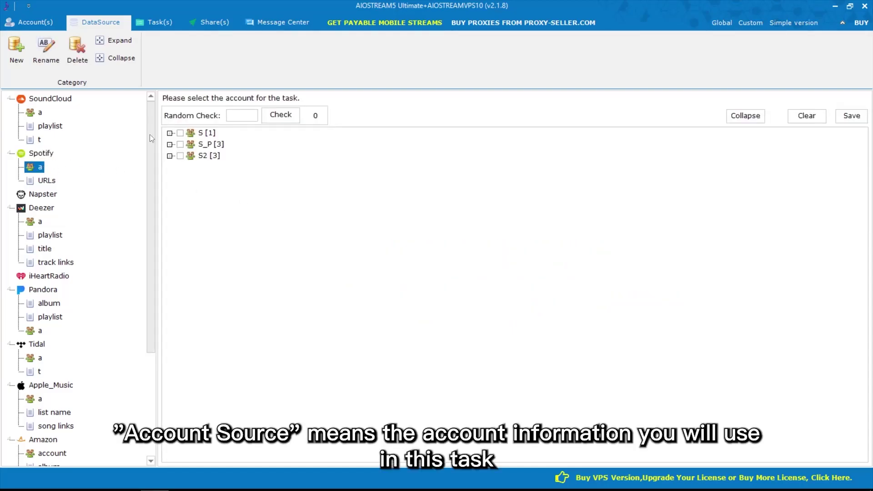
click(182, 145)
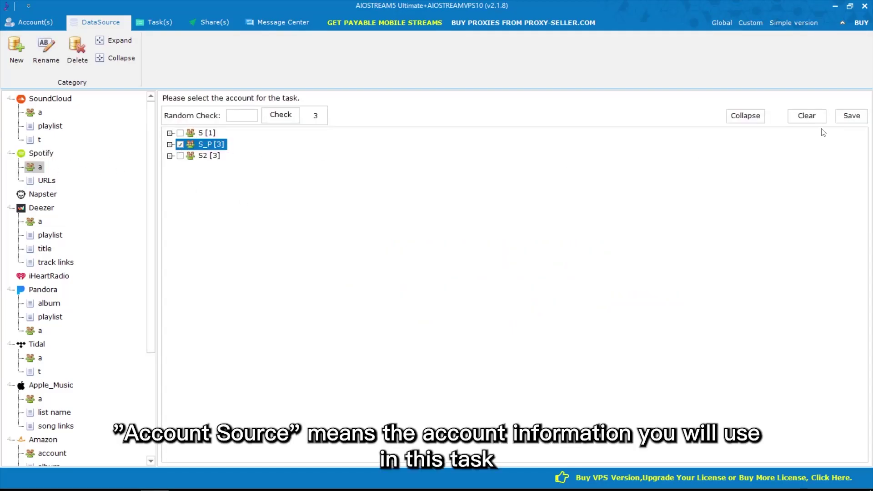
click(851, 116)
click(443, 291)
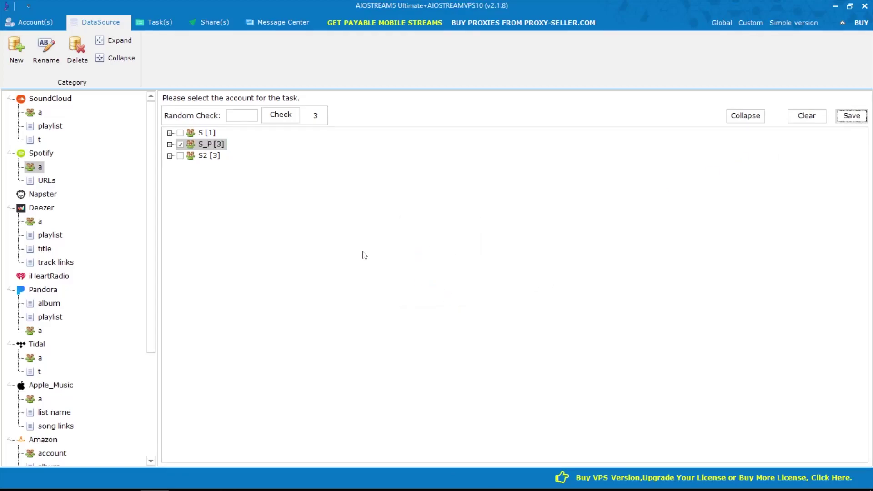
- Import the aio-mix file of Spotify links into the URLs source, then clear the list
click(46, 180)
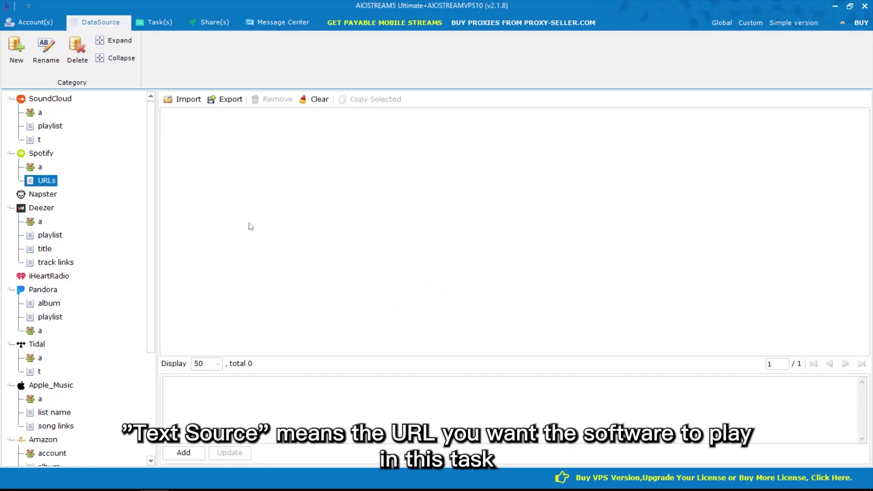
click(173, 101)
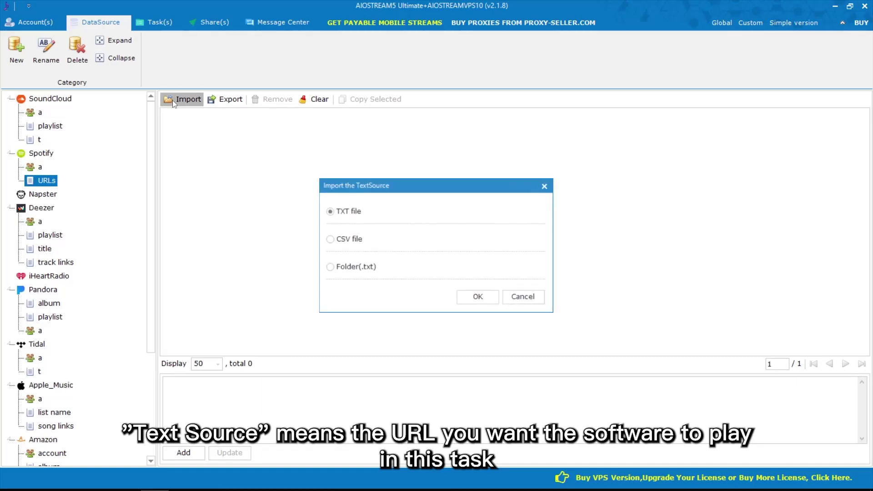
click(475, 294)
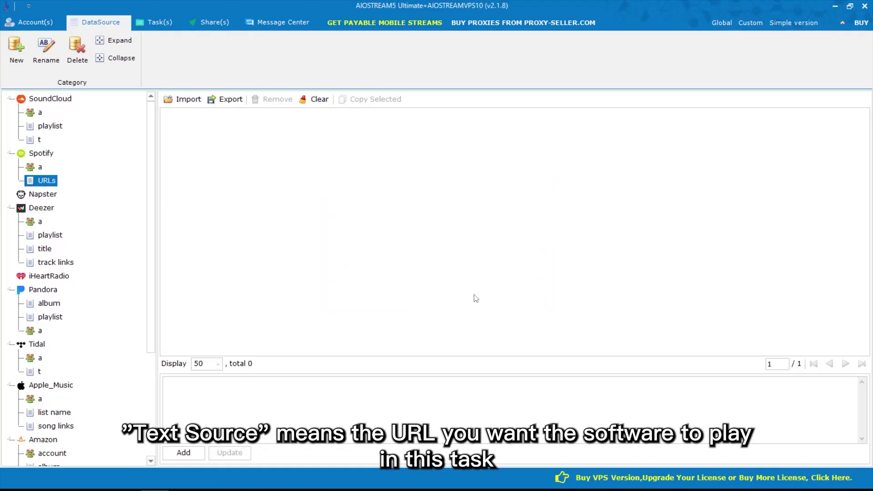
scroll(360, 176, down, 5)
scroll(364, 170, down, 5)
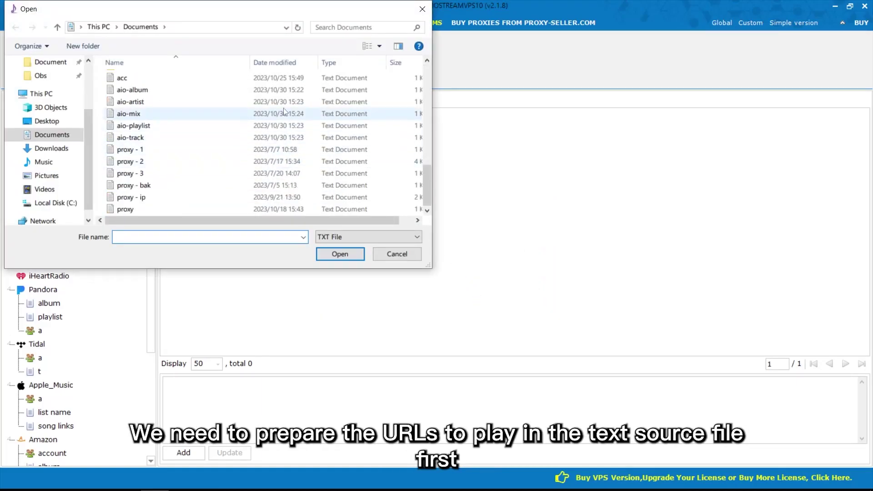
double_click(246, 114)
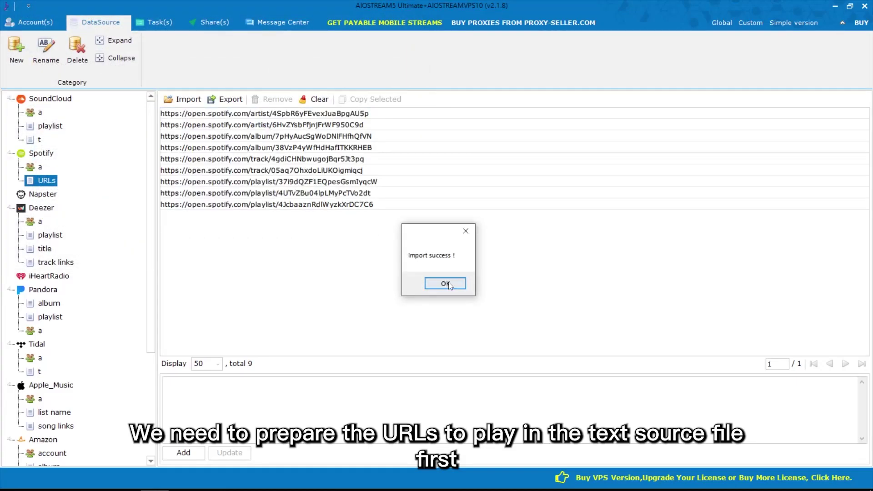
click(444, 284)
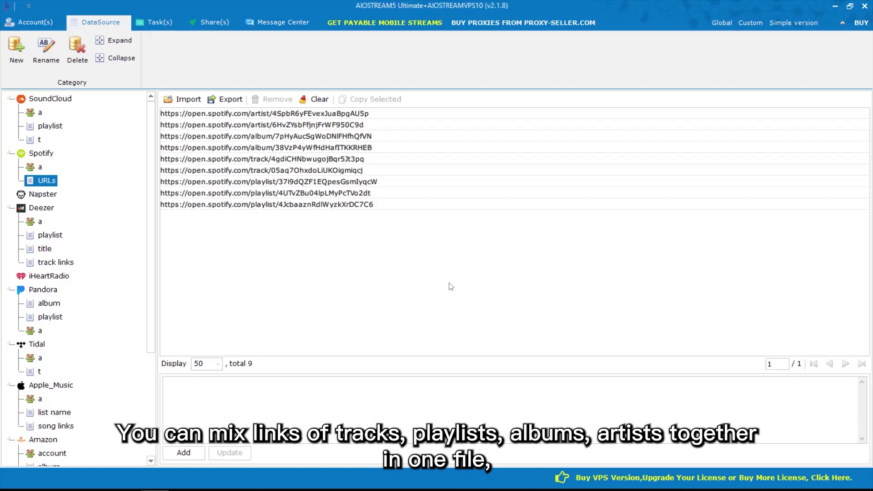
click(316, 98)
click(471, 289)
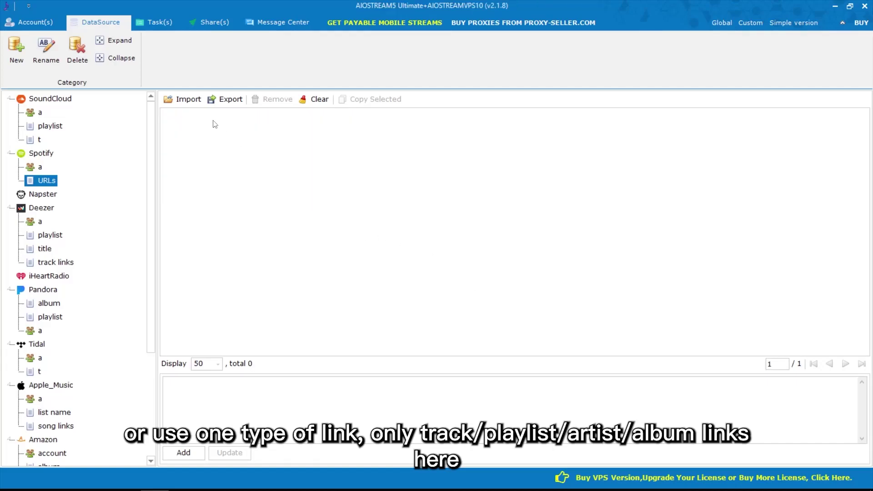
- Import the Spotify album links file, then clear all links again
click(183, 99)
click(477, 297)
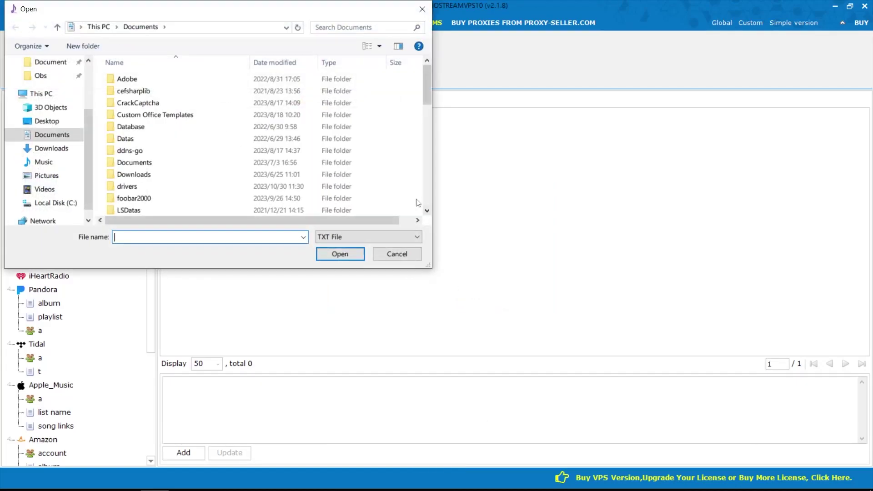
double_click(230, 103)
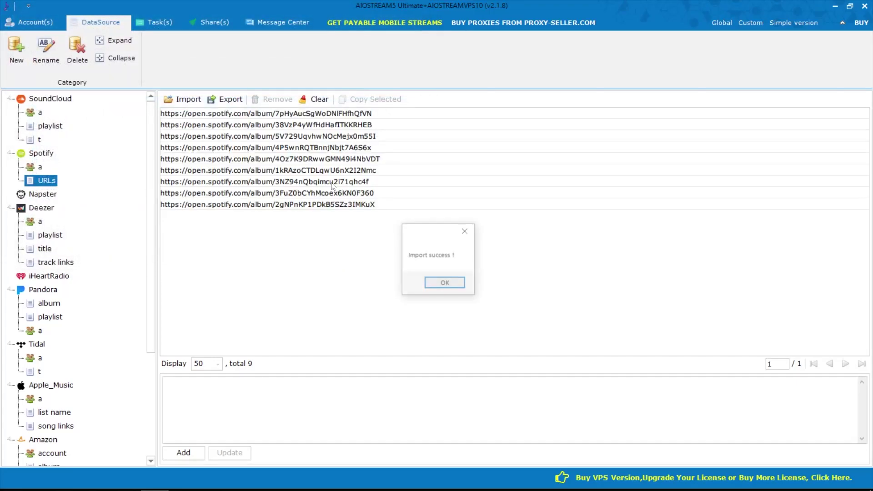
click(445, 283)
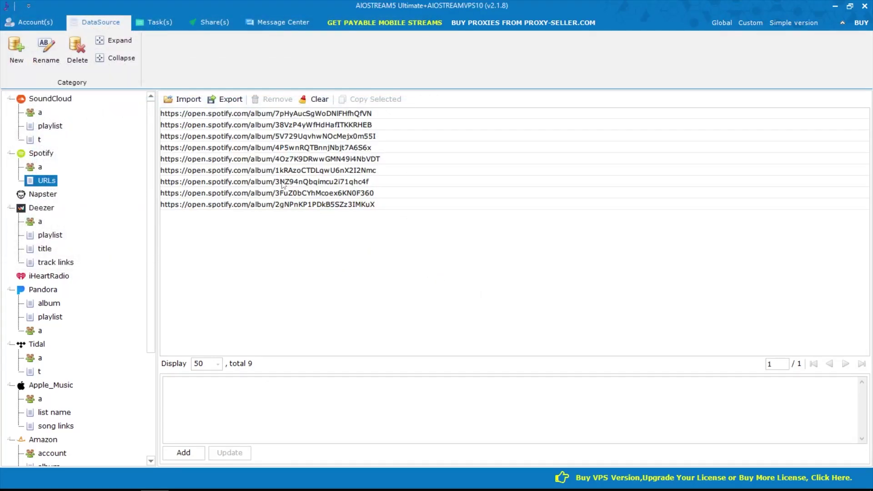
click(307, 102)
click(472, 292)
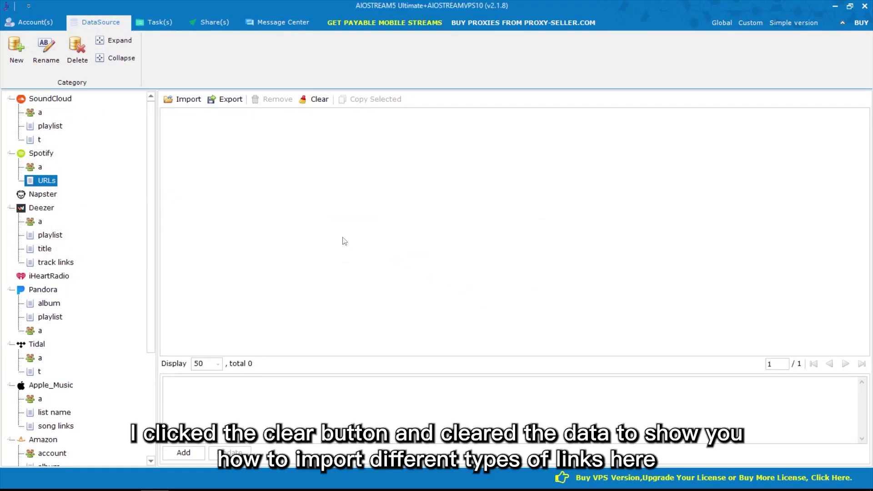
- Import the Spotify artist links file, then clear all links again
click(188, 99)
click(475, 296)
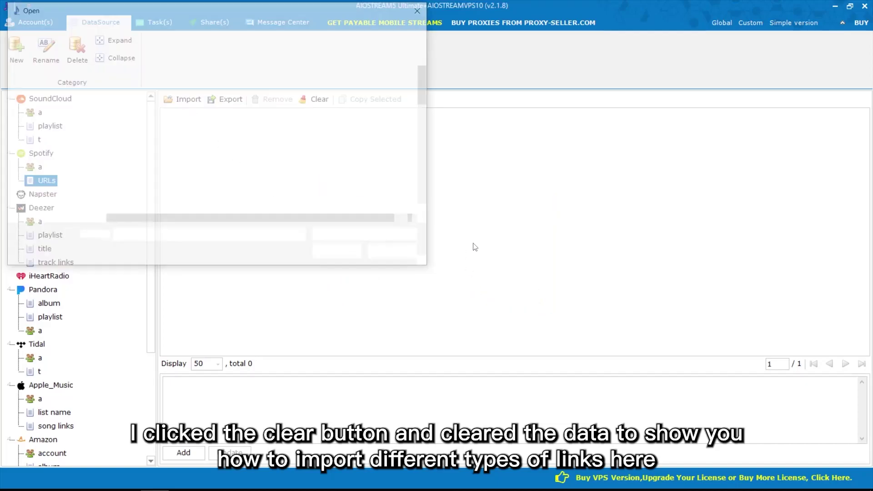
scroll(349, 183, down, 5)
double_click(273, 149)
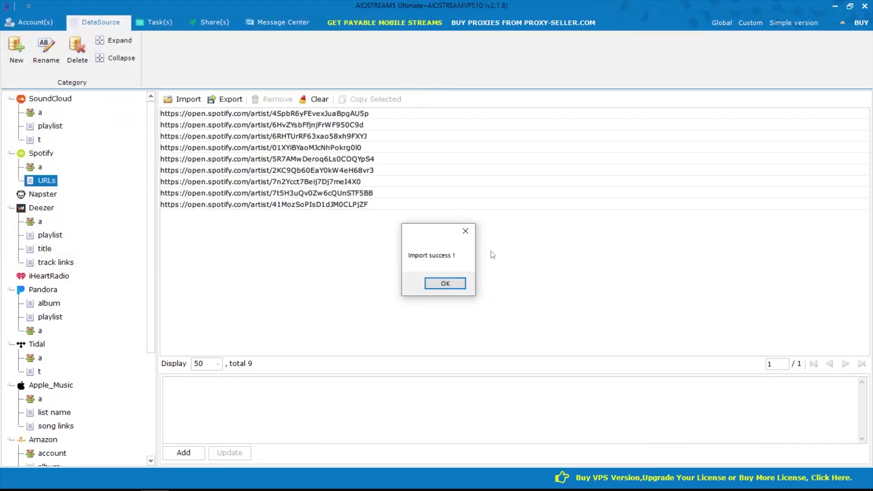
click(444, 284)
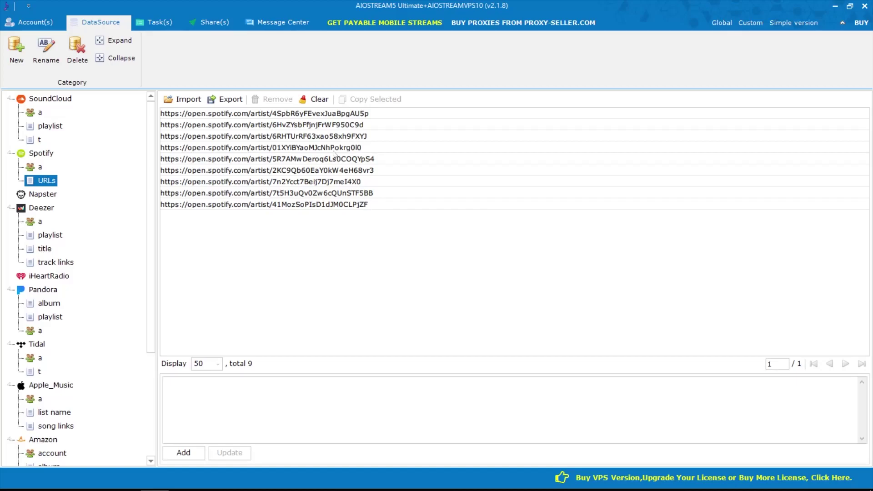
click(313, 99)
click(469, 290)
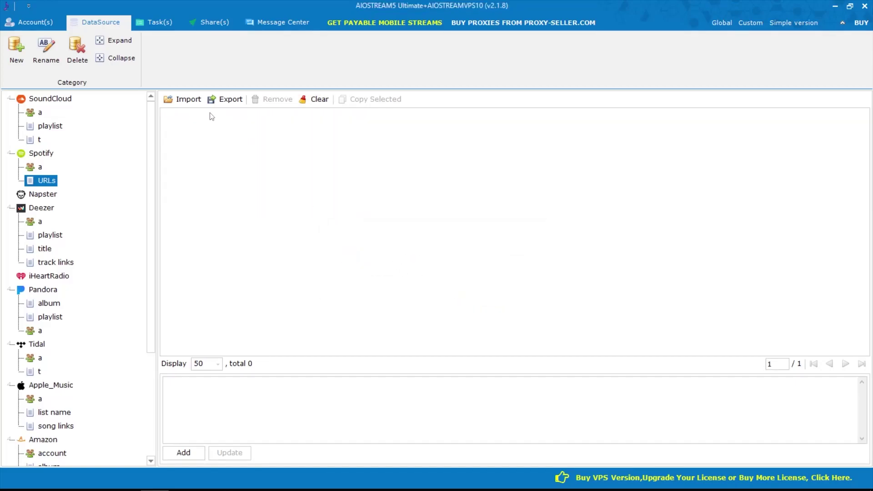
- Import the Spotify playlist links file, then clear all links again
click(188, 99)
click(478, 297)
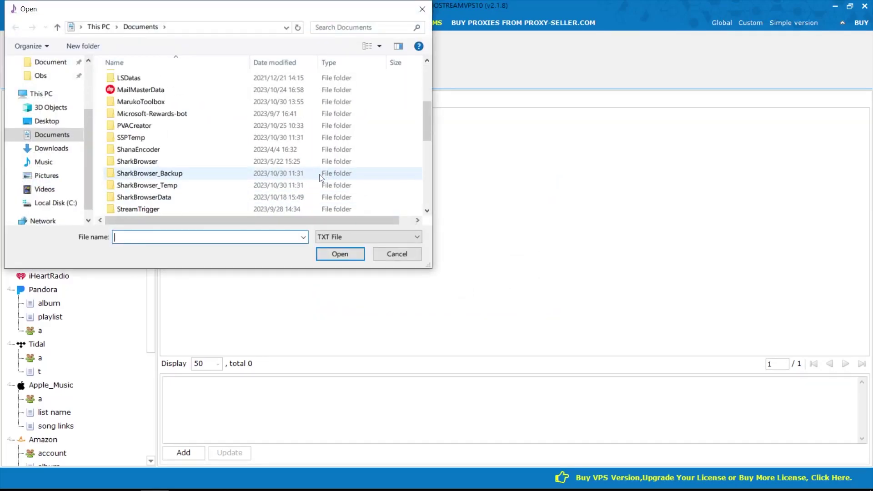
scroll(319, 171, down, 10)
double_click(180, 197)
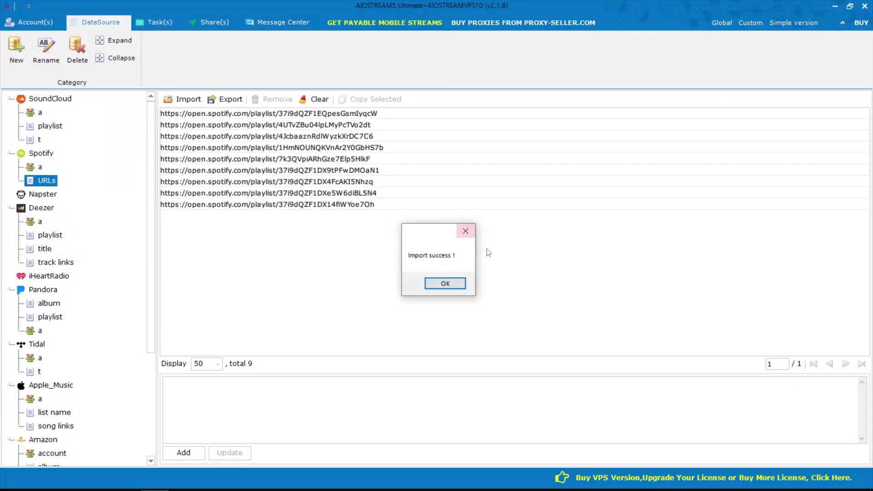
click(444, 284)
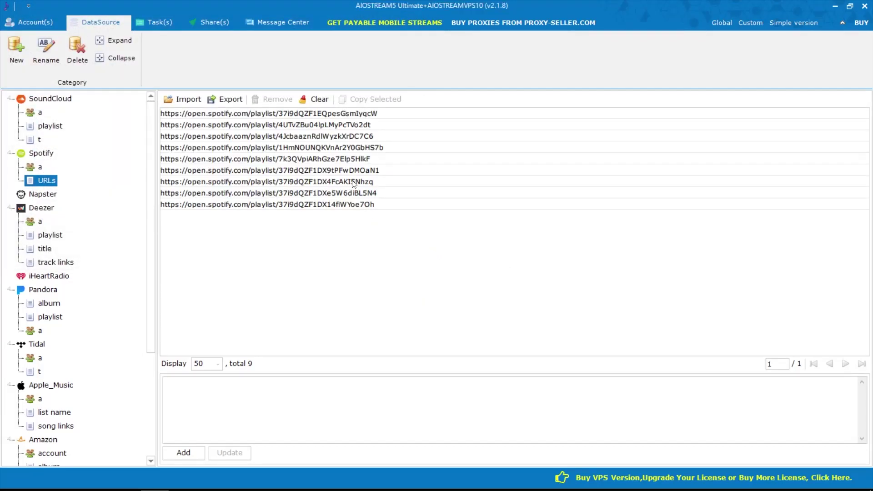
click(319, 99)
click(476, 288)
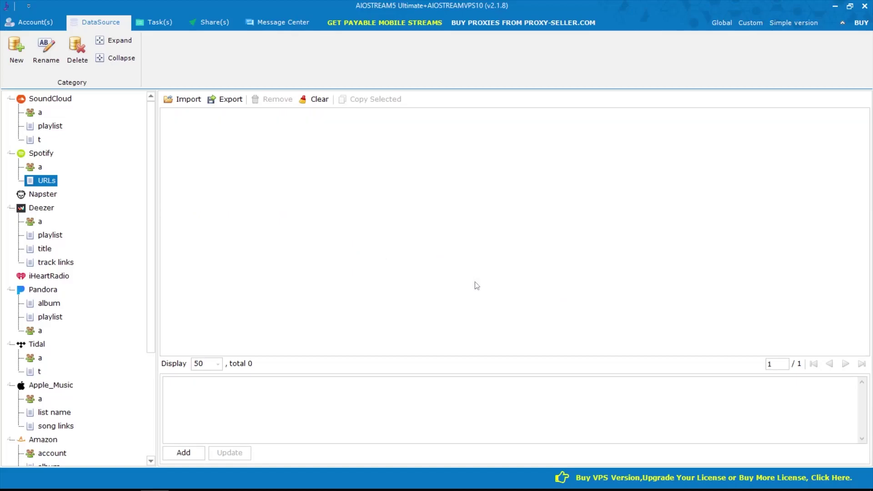
- Import aio-track.txt from Documents, leaving nine Spotify track links in the URLs source
click(183, 99)
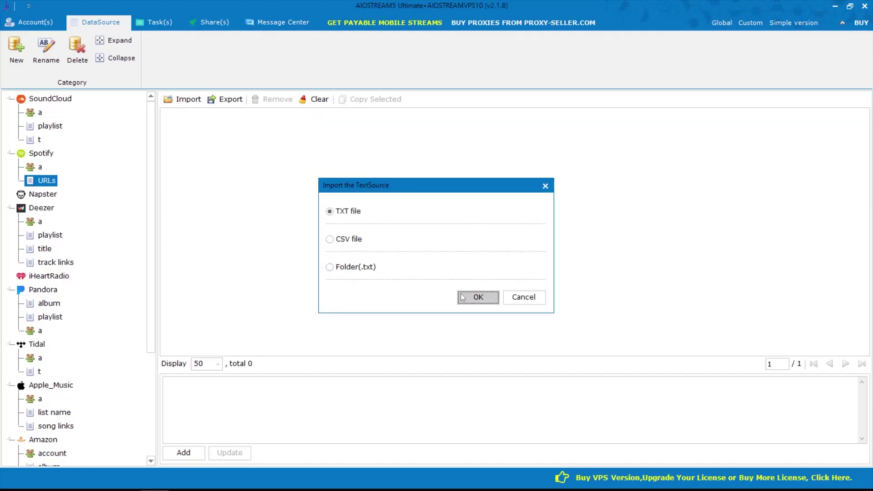
click(477, 298)
double_click(372, 162)
scroll(294, 160, down, 3)
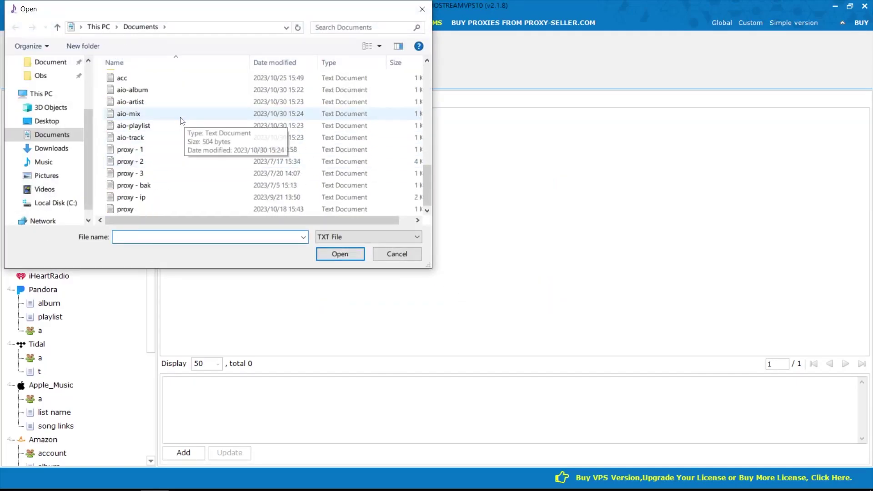
double_click(138, 139)
click(458, 288)
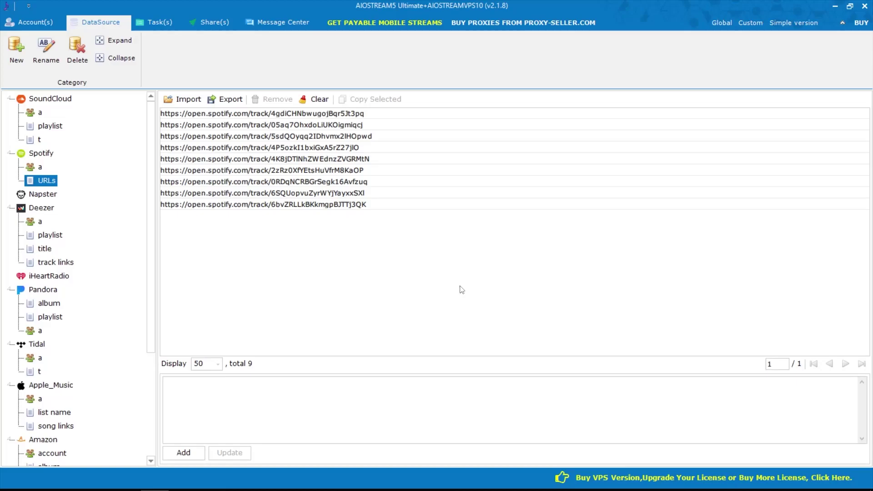
- Create a new Spotify task of type PlayAll and confirm it
click(158, 22)
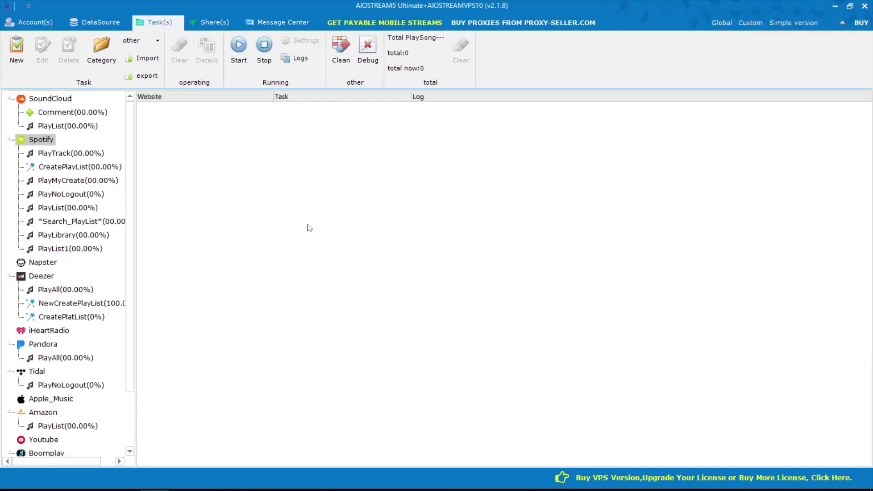
click(40, 139)
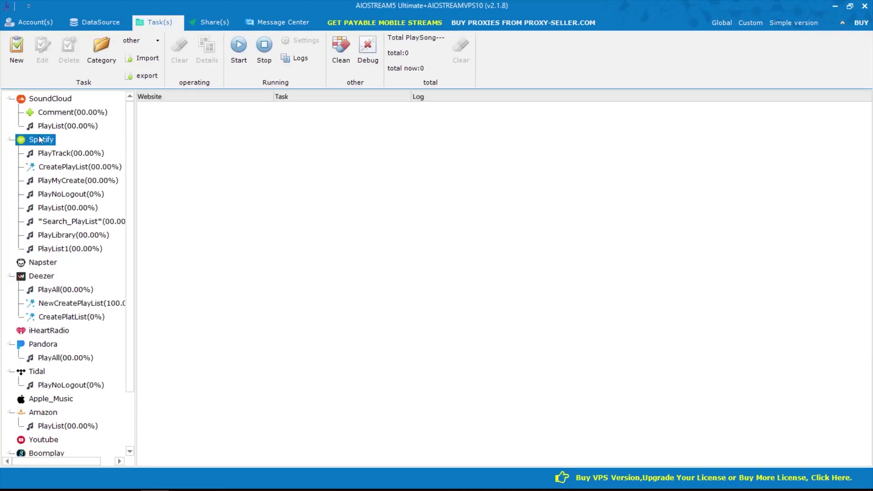
click(24, 61)
click(414, 209)
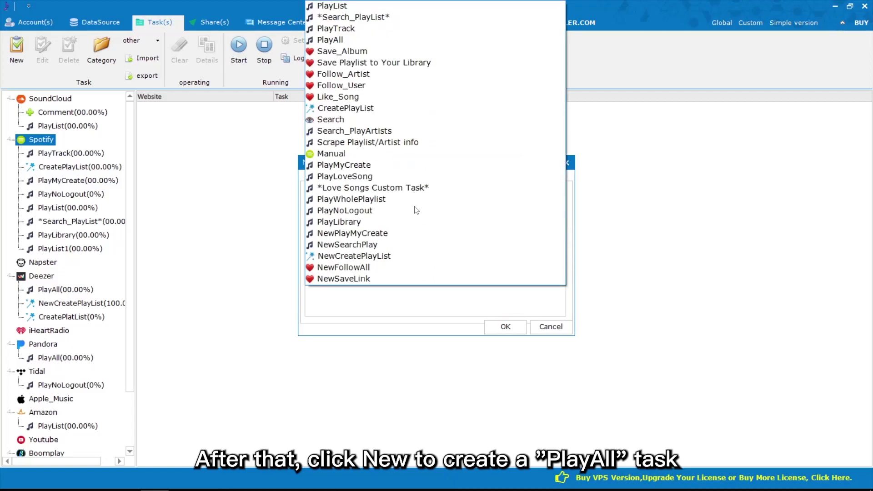
click(379, 40)
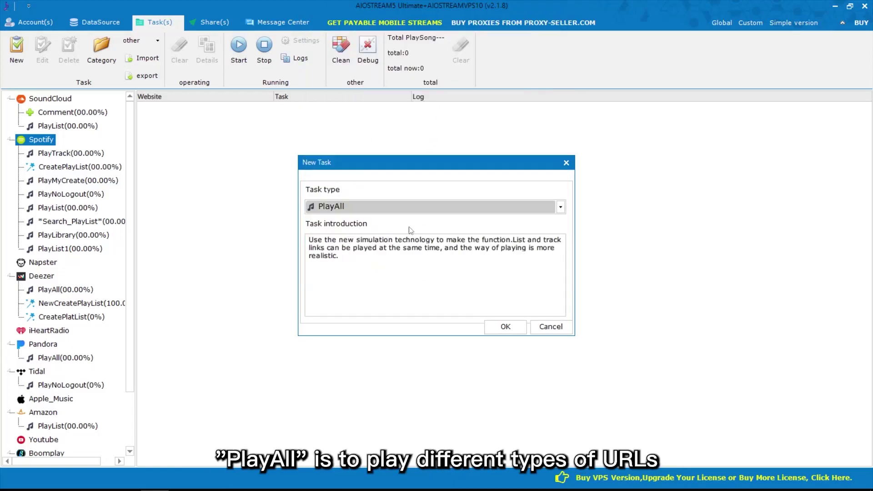
click(505, 326)
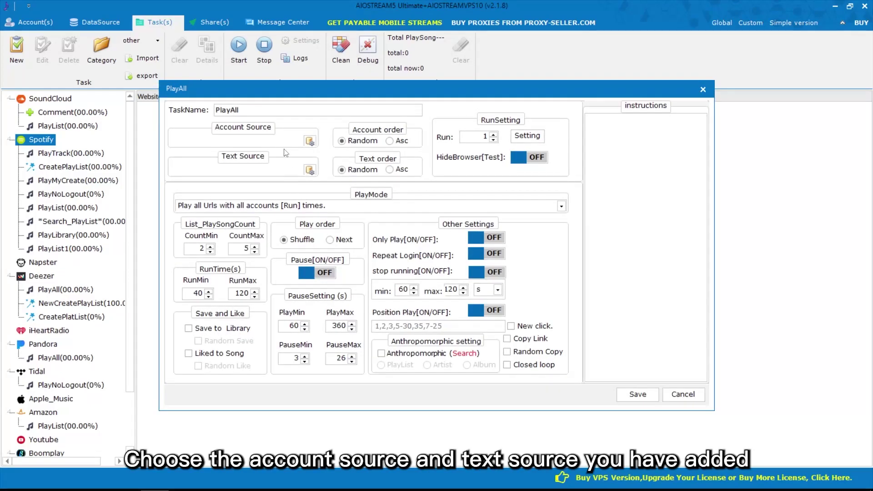
- Set account source a and text source URLs for the PlayAll task
click(277, 141)
click(269, 156)
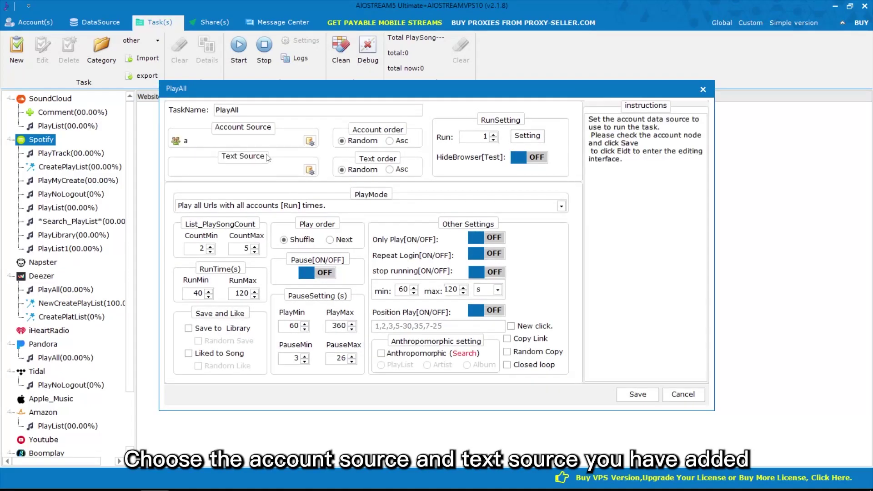
click(253, 181)
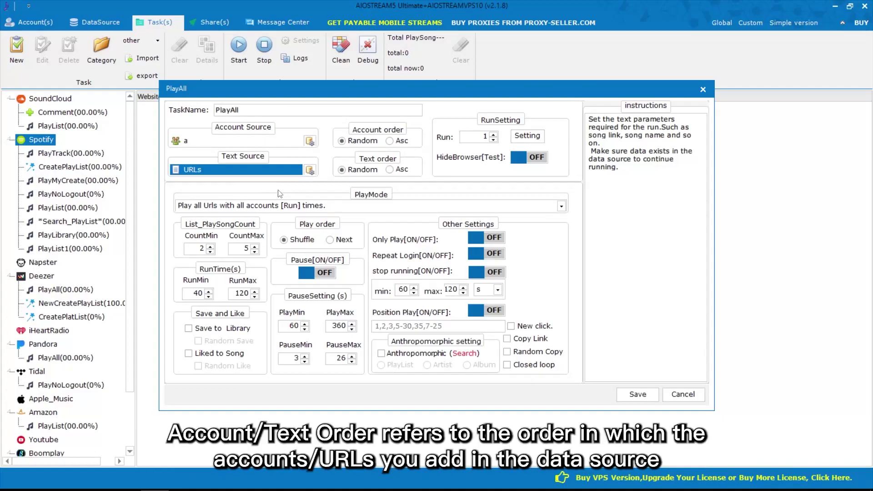
click(352, 145)
click(356, 171)
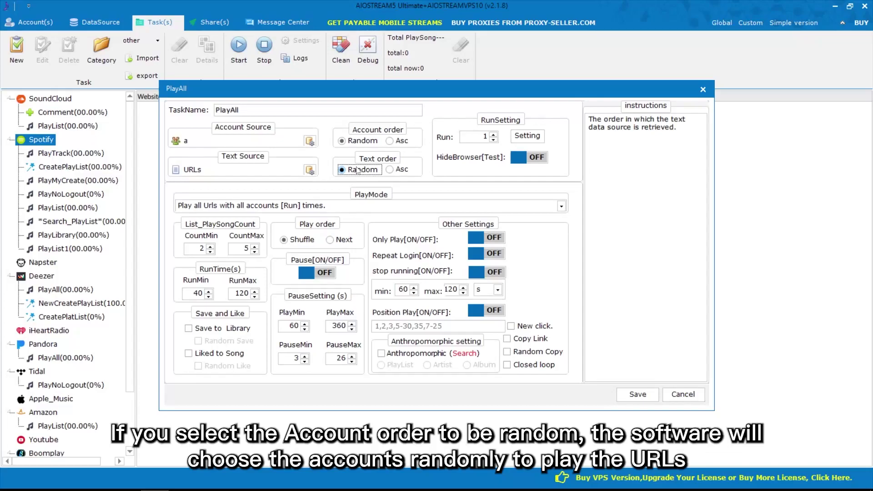
- Use accounts and URL texts in ascending order and raise Run to 2
click(390, 141)
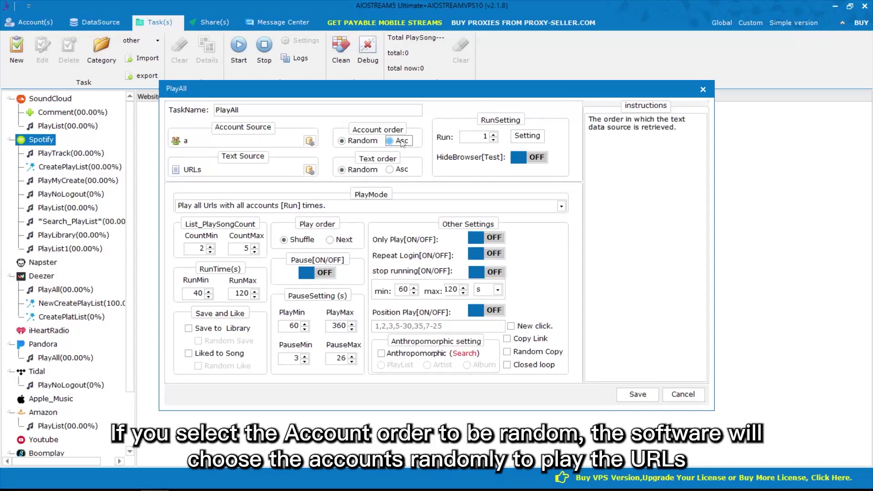
click(402, 169)
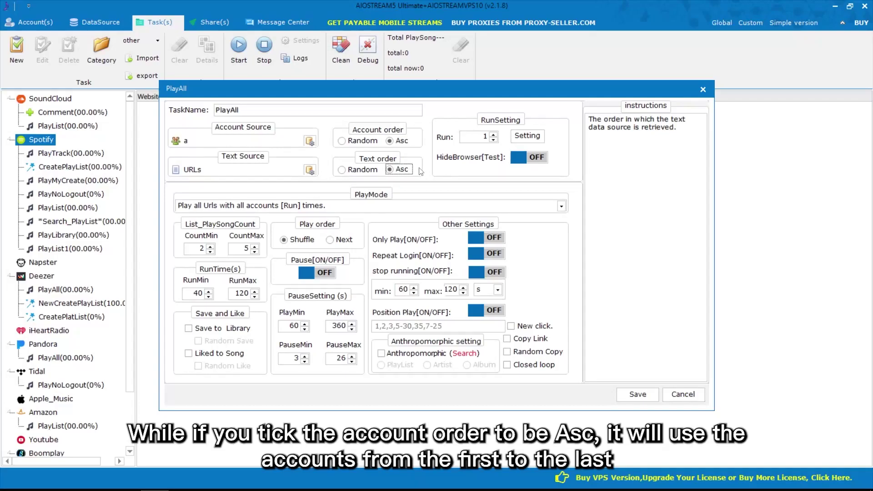
click(484, 137)
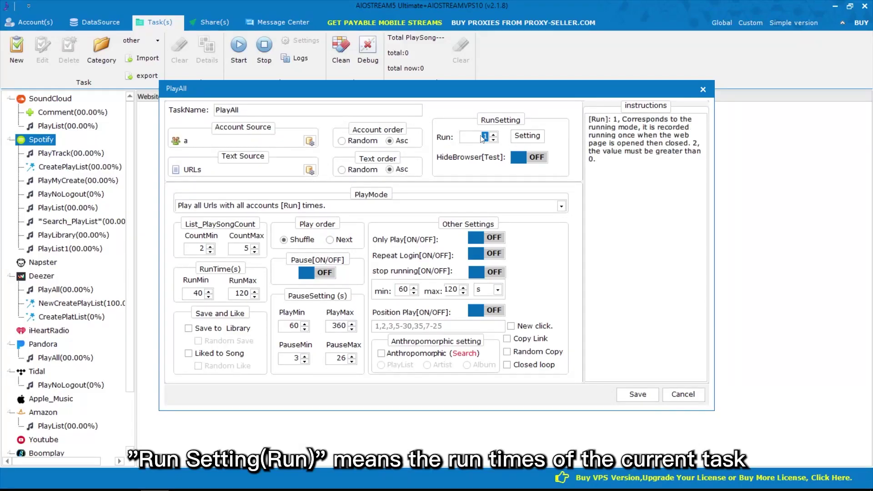
click(493, 134)
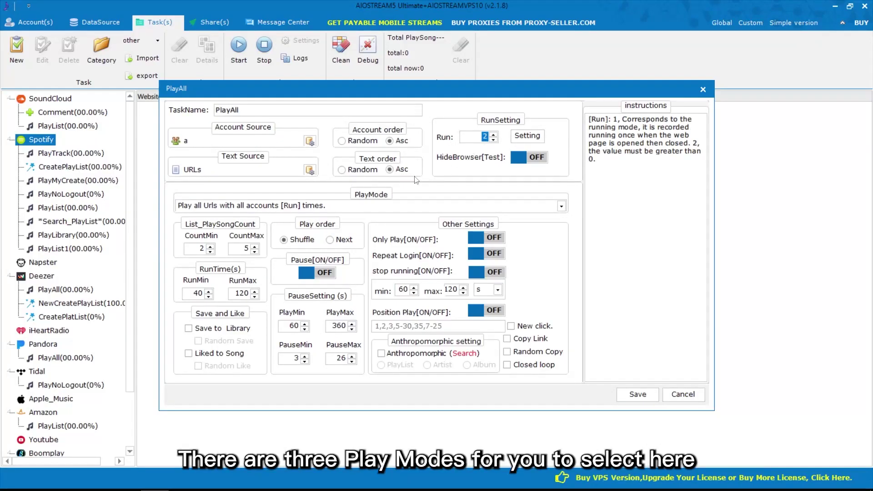
- Choose play mode 'Play all Urls [Run] times without limiting accounts' and set Run back to 1
click(319, 208)
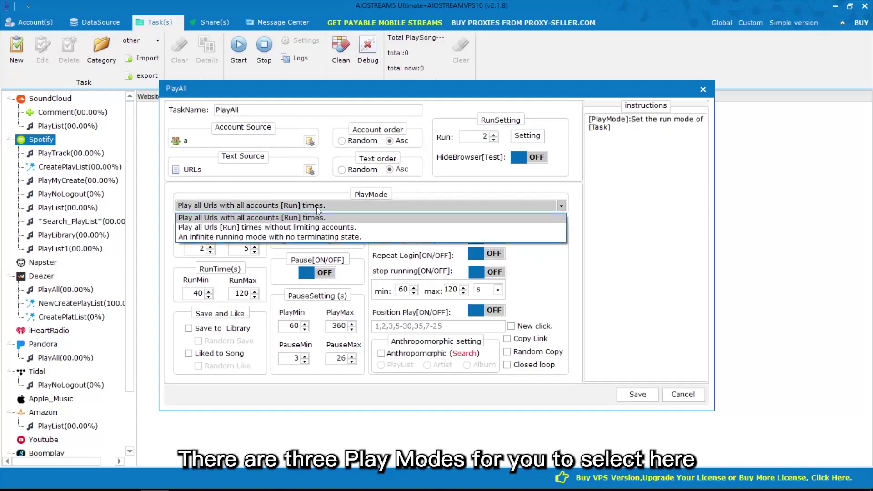
click(385, 229)
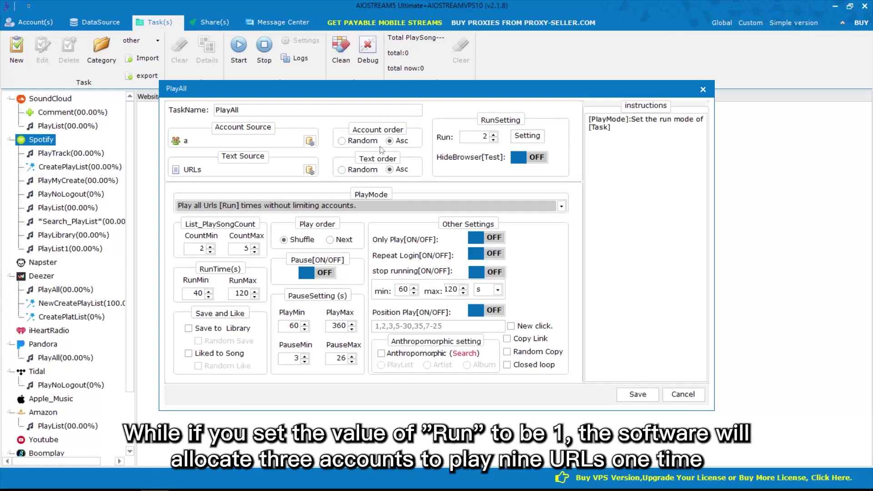
click(475, 140)
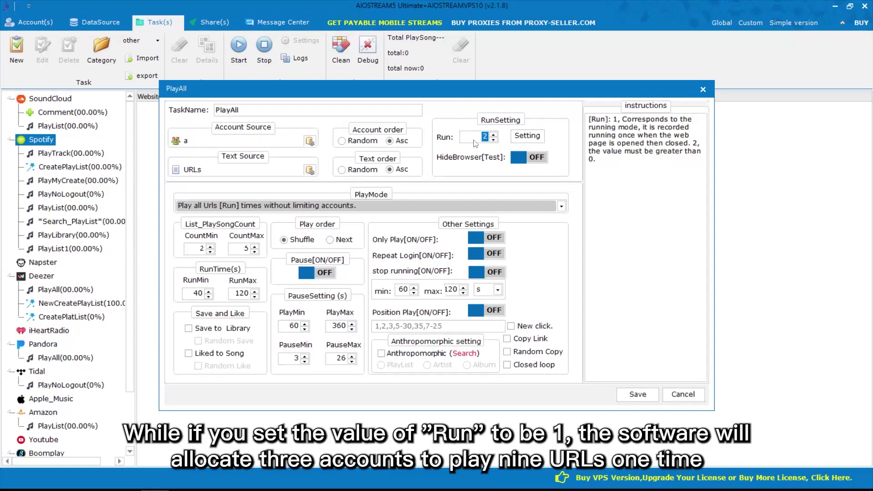
click(493, 140)
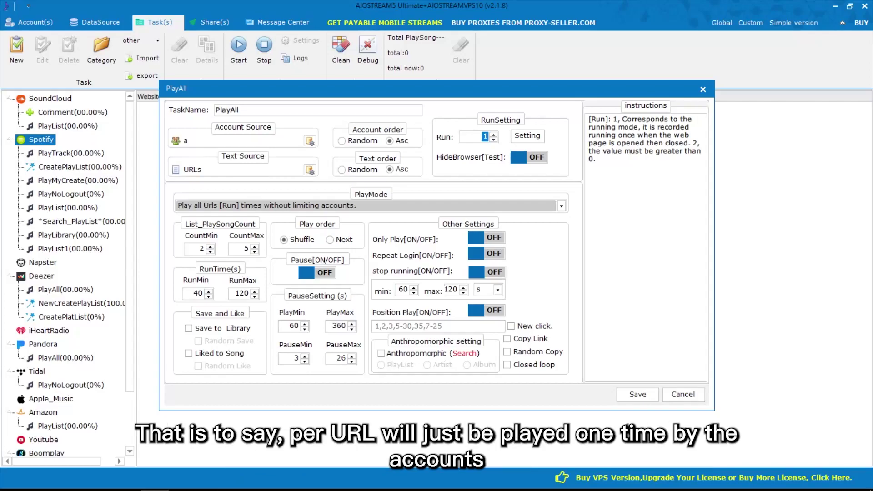
- Set CountMin and CountMax to 1, RunMin to 60 seconds, and save the task
click(211, 252)
click(246, 250)
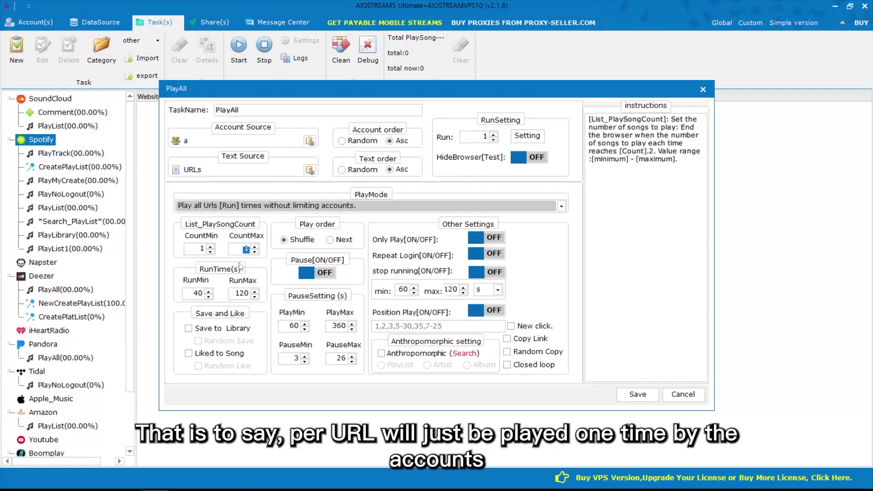
click(202, 295)
text(60)
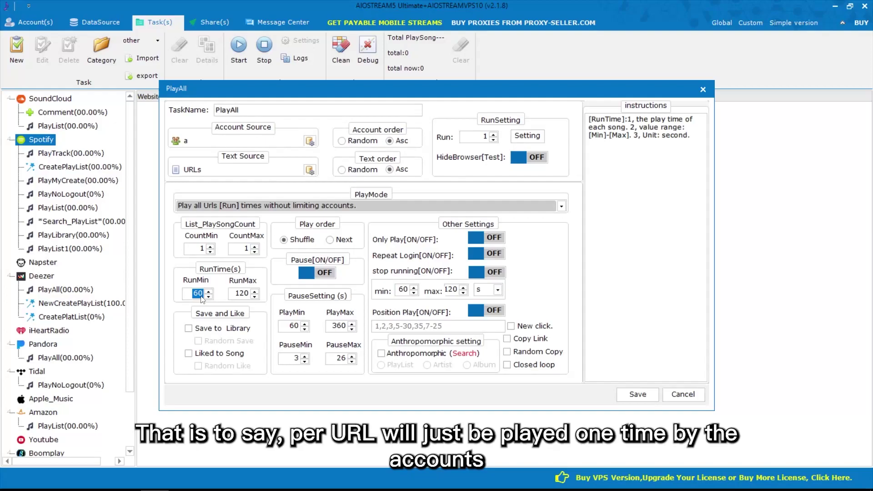
click(637, 394)
- Set Task Run Thread Max to 3 for the new PlayAll task
click(58, 262)
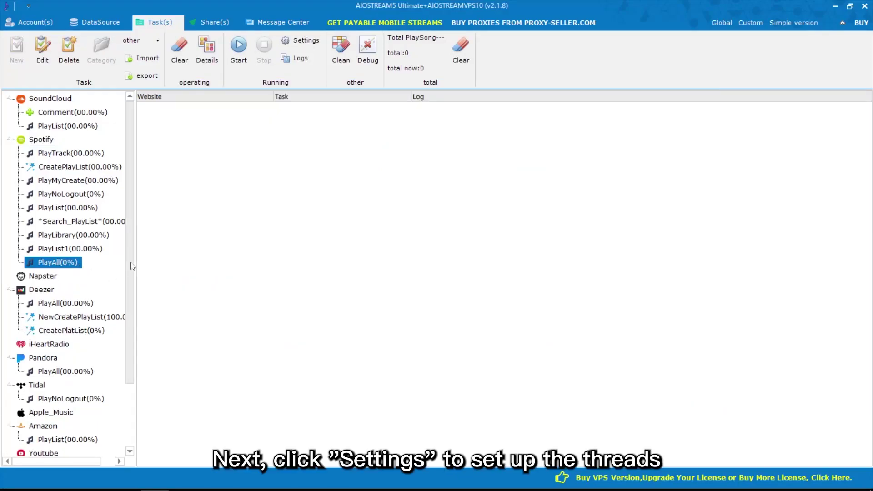
click(295, 42)
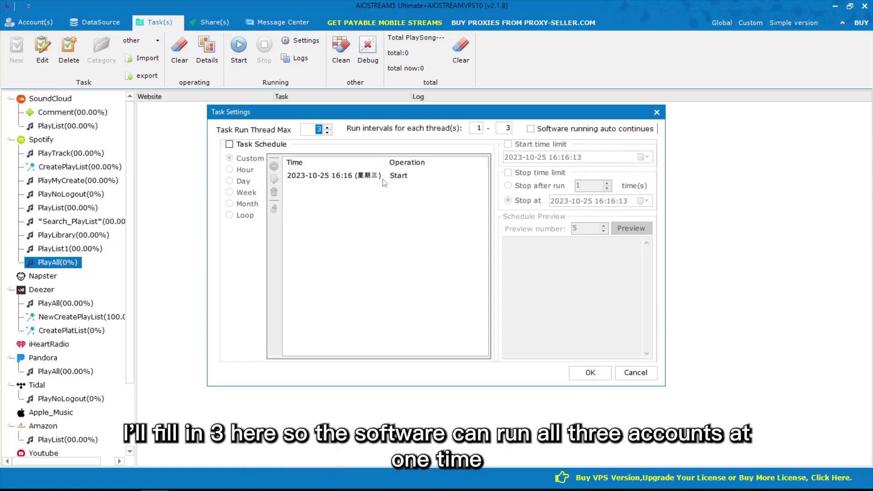
text(3)
click(588, 371)
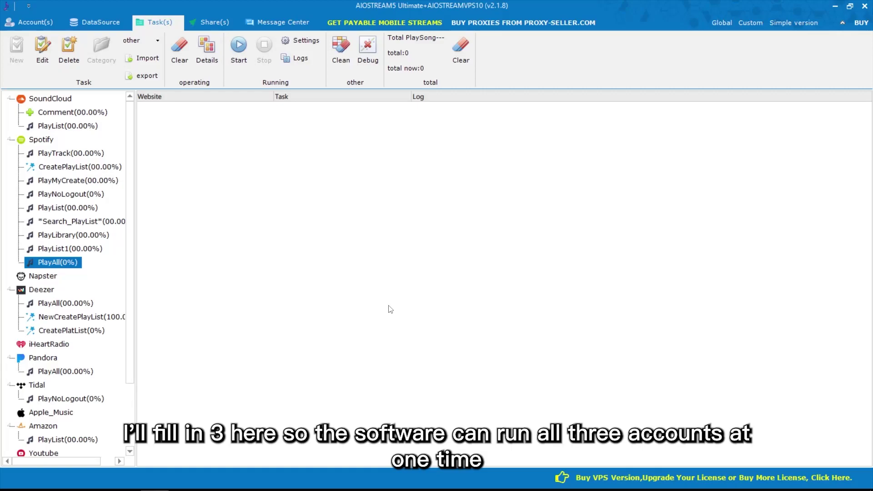
- Start the PlayAll task so three Chrome windows play the Spotify tracks simultaneously
click(237, 54)
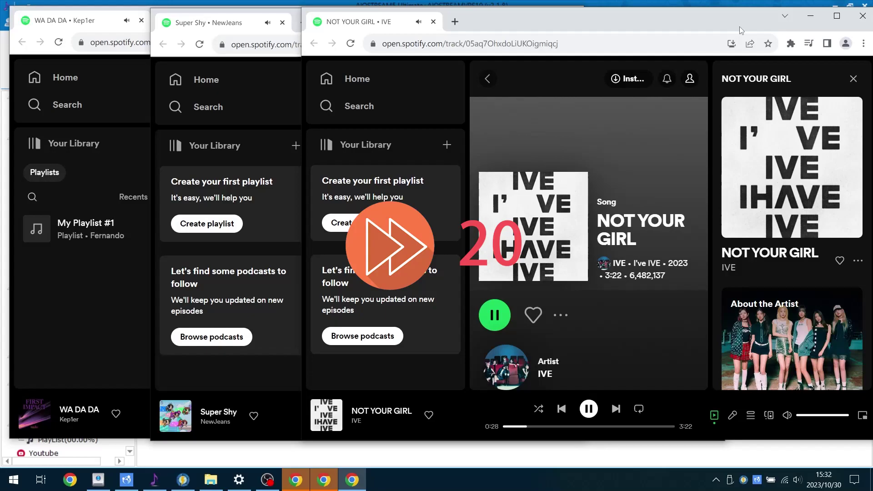
key(ctrl+r)
key(alt+s)
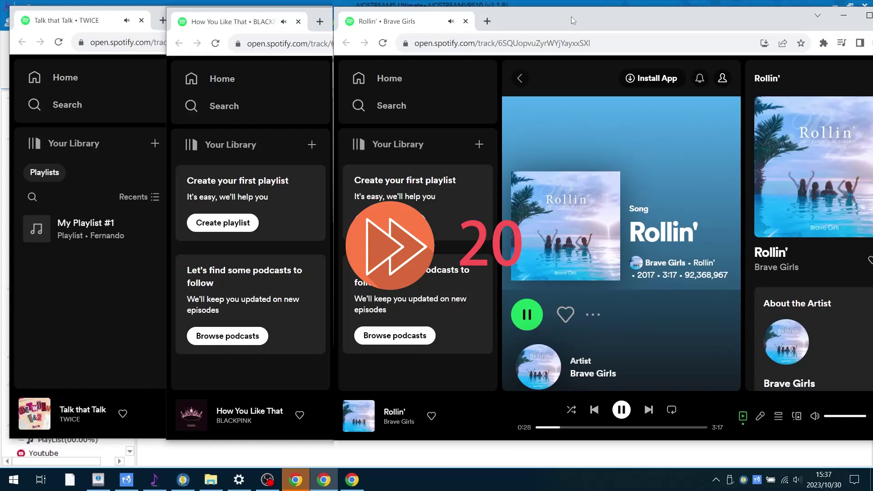
key(alt+r)
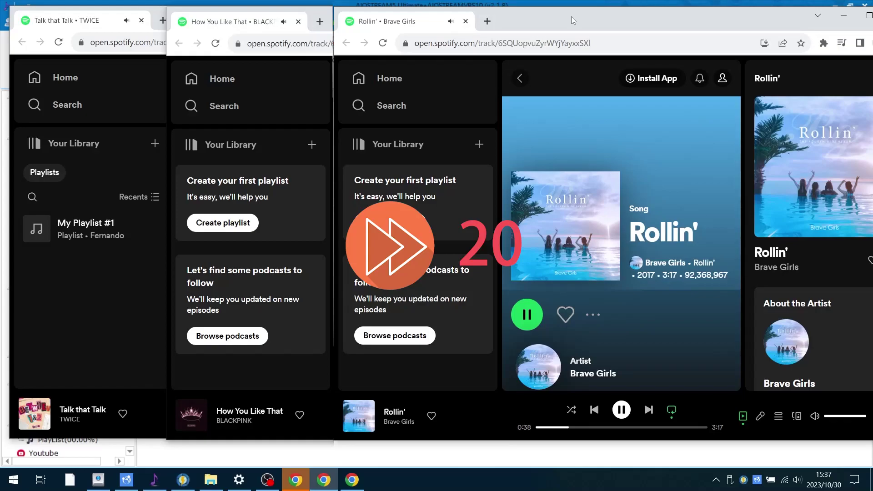